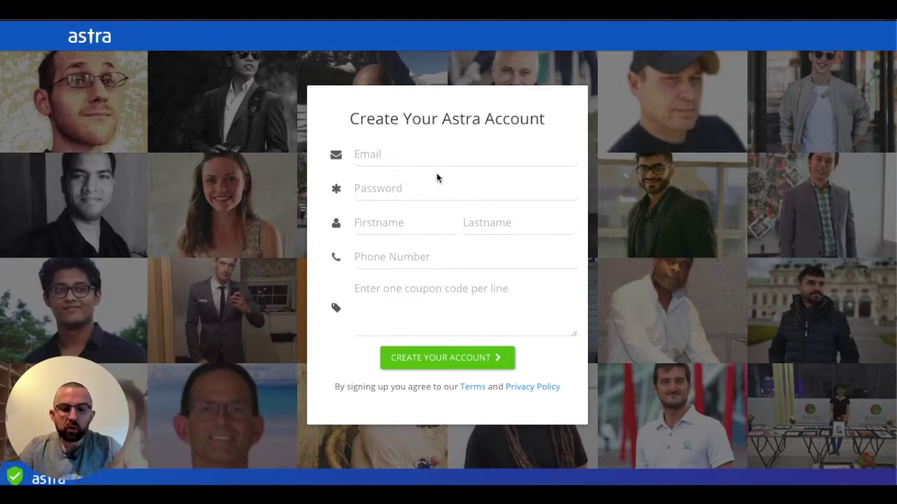
- Fill in the account e-mail, password, first and last name and phone number, then create the account
left_click(387, 156)
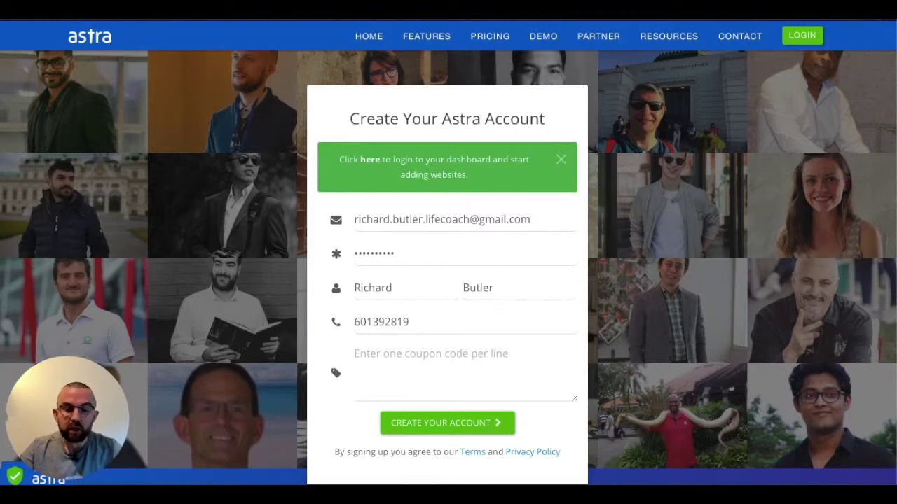
- Sign in to the new Astra account with the browser's saved e-mail and password
left_click(371, 163)
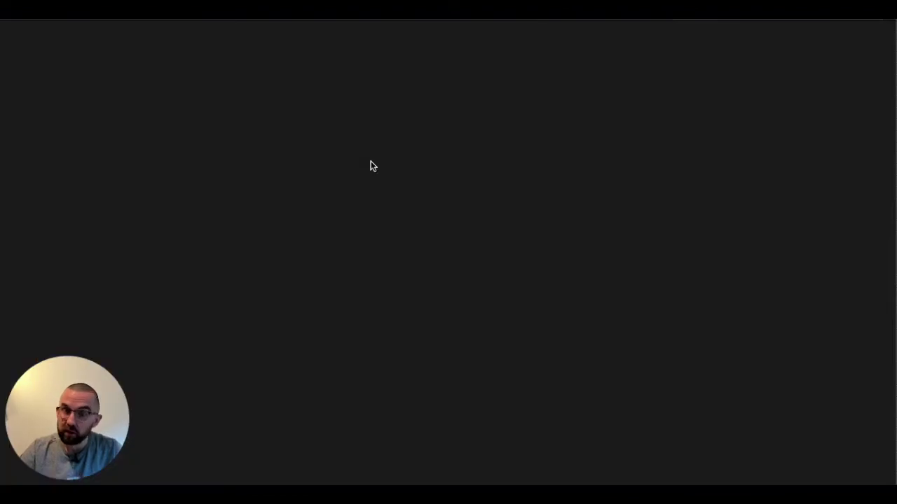
left_click(398, 122)
type("richard")
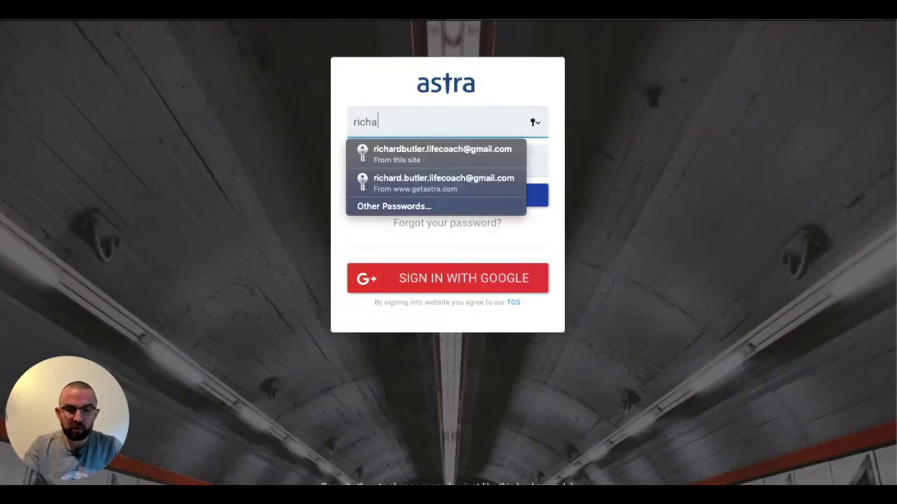
key("Down")
key("Down")
key("Return")
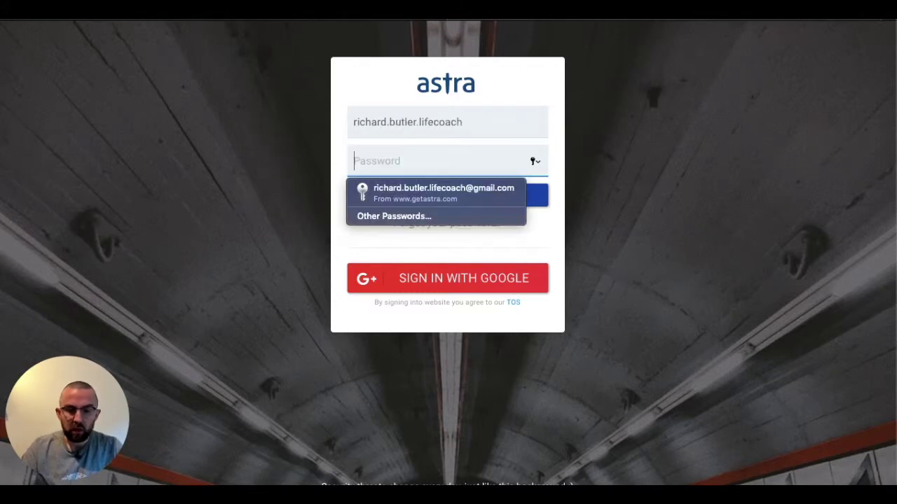
left_click(426, 194)
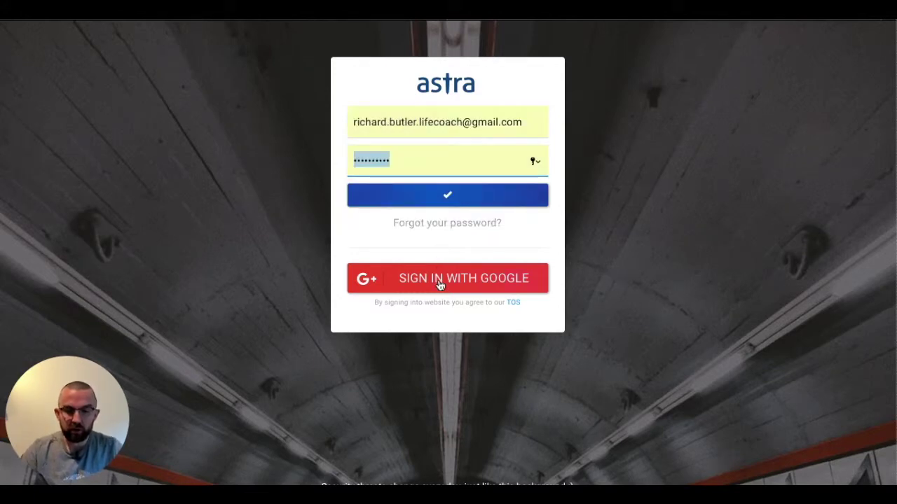
left_click(443, 197)
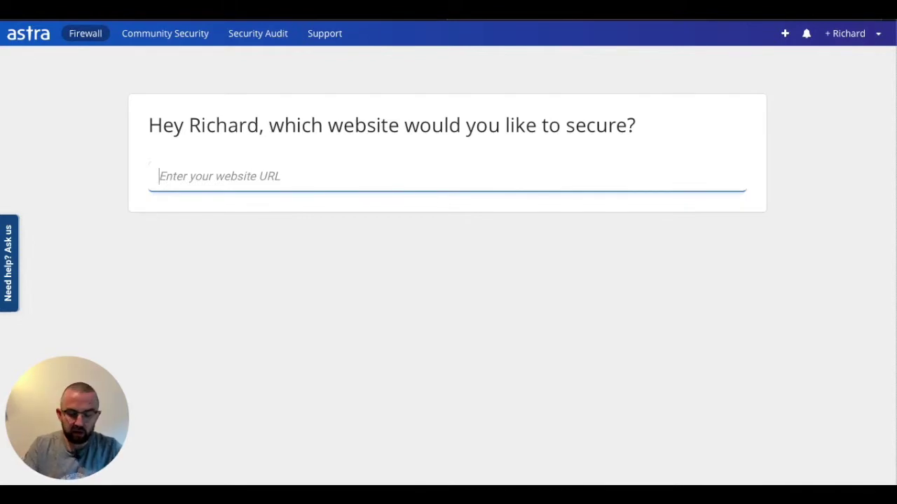
type("htt")
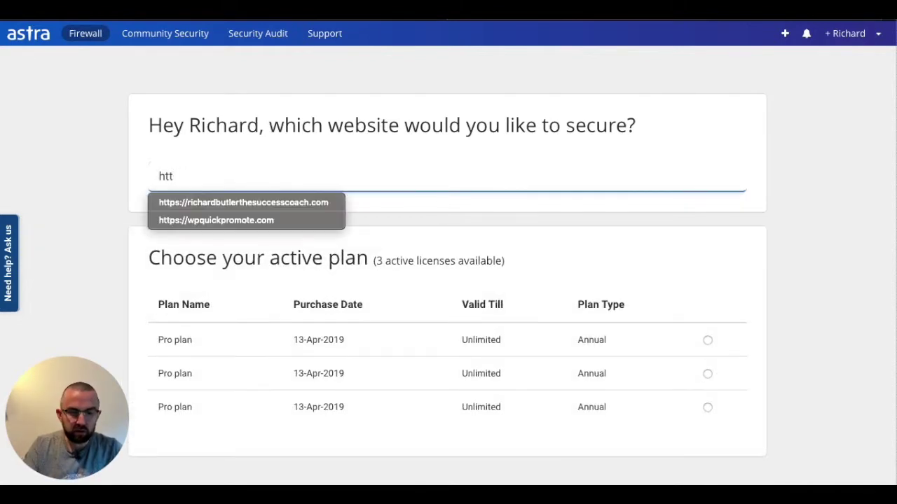
type("ps")
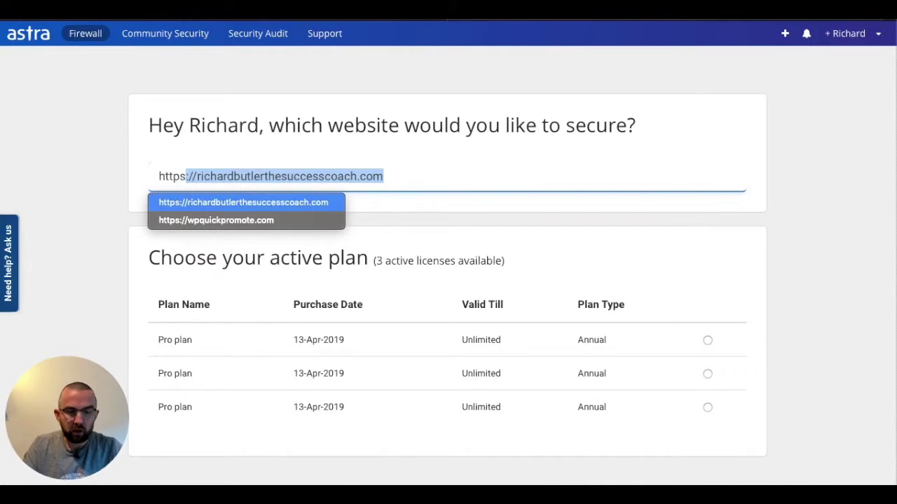
type("://")
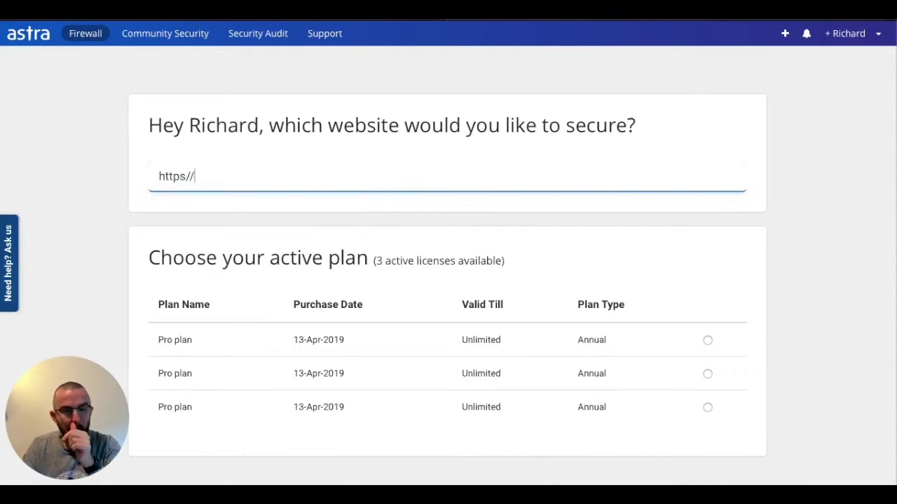
key("BackSpace")
key("BackSpace")
key("BackSpace")
type("://")
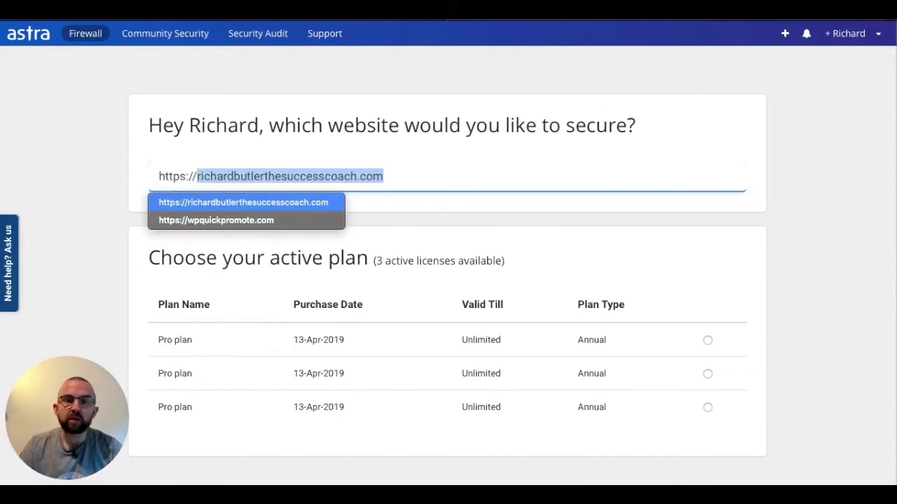
key("BackSpace")
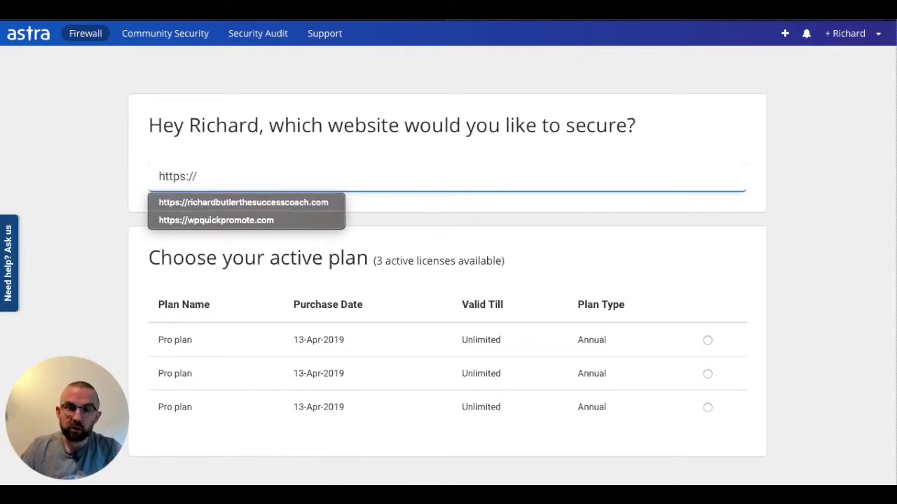
type("masterm")
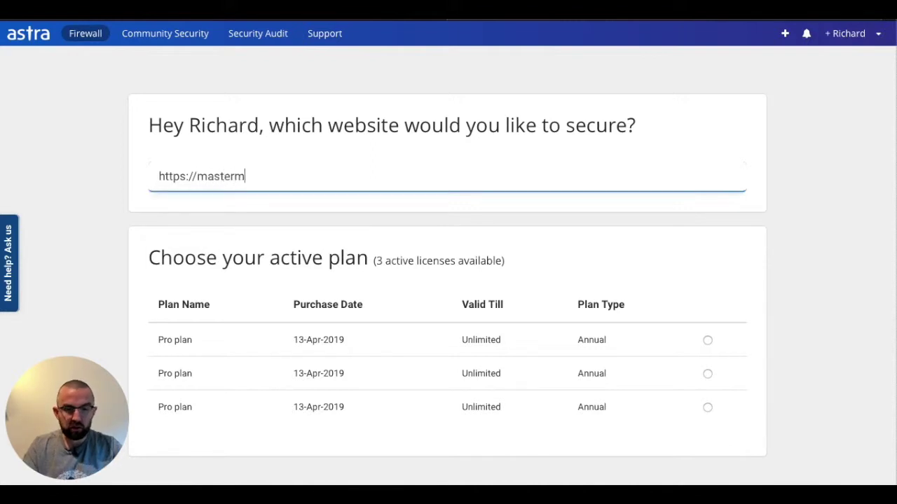
type("ind1on1.com")
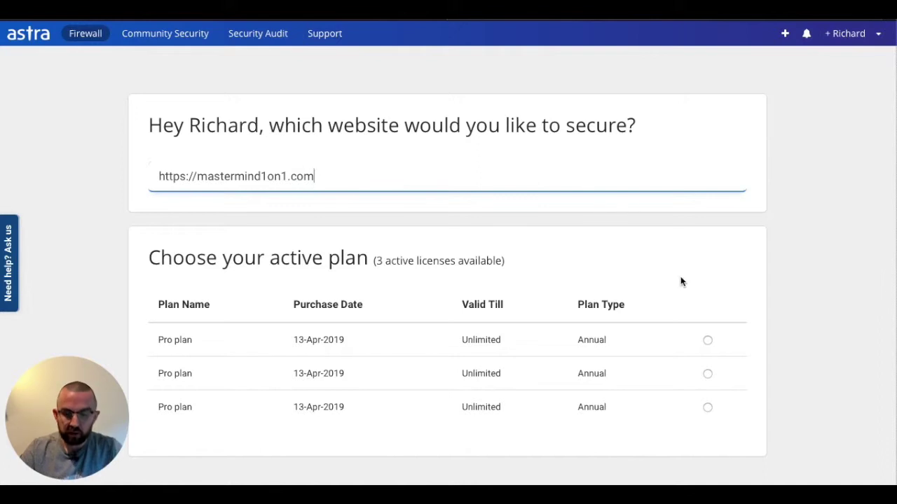
left_click(707, 341)
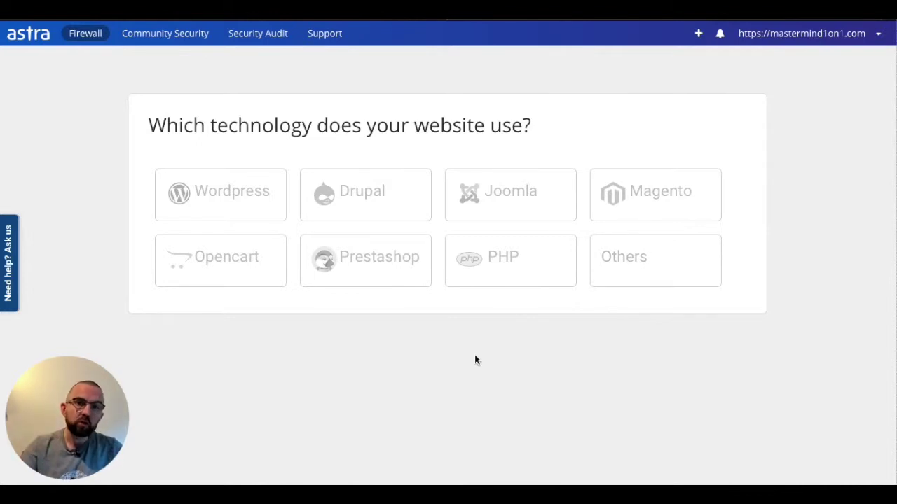
- Choose WordPress as the site's technology and download the Astra add-on
left_click(246, 214)
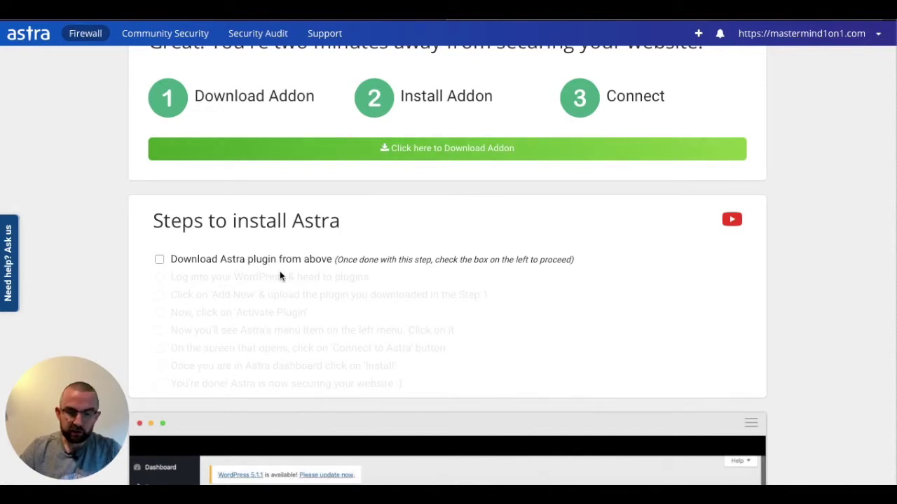
left_click(448, 147)
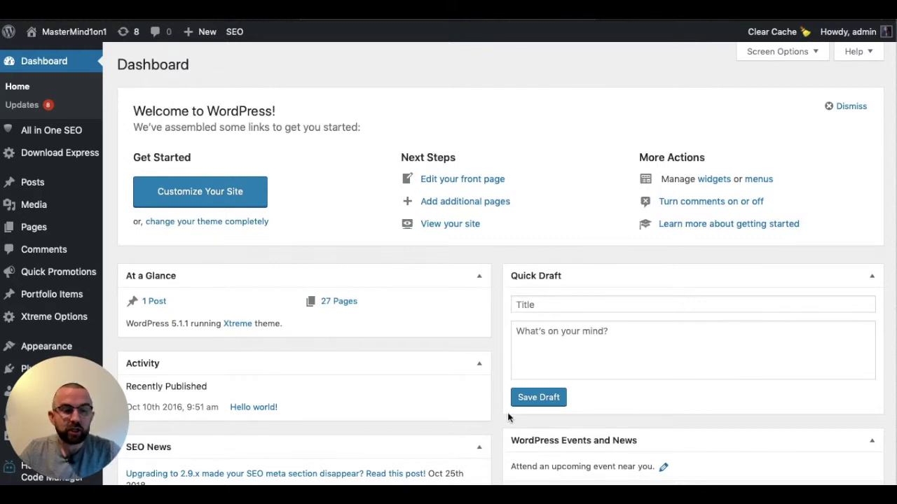
- Go to the Updates page in the mastermind1on1 WordPress admin
left_click(32, 105)
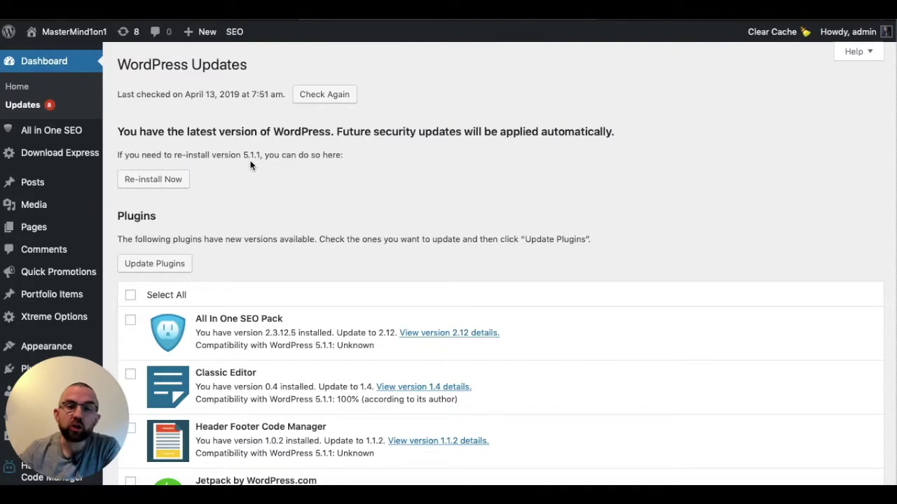
- Select all six outdated plugins and update them to their latest versions
left_click(131, 297)
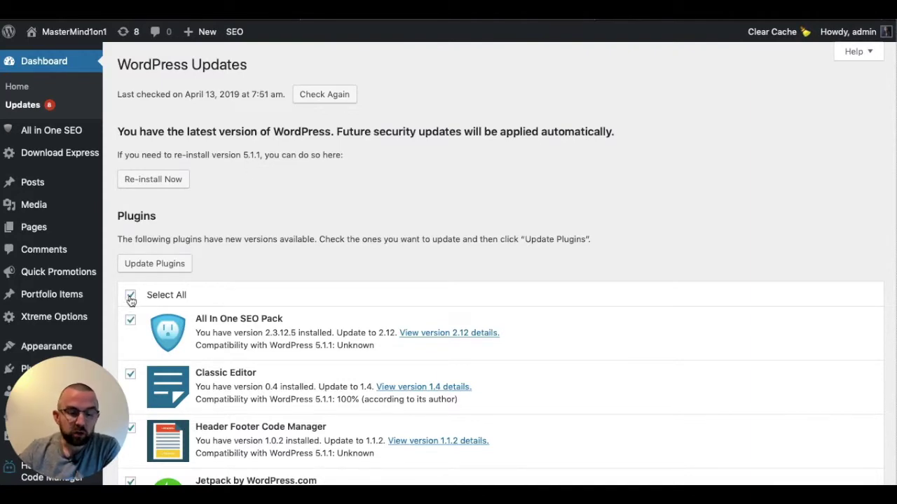
scroll(131, 301, "down", 5)
scroll(130, 301, "down", 4)
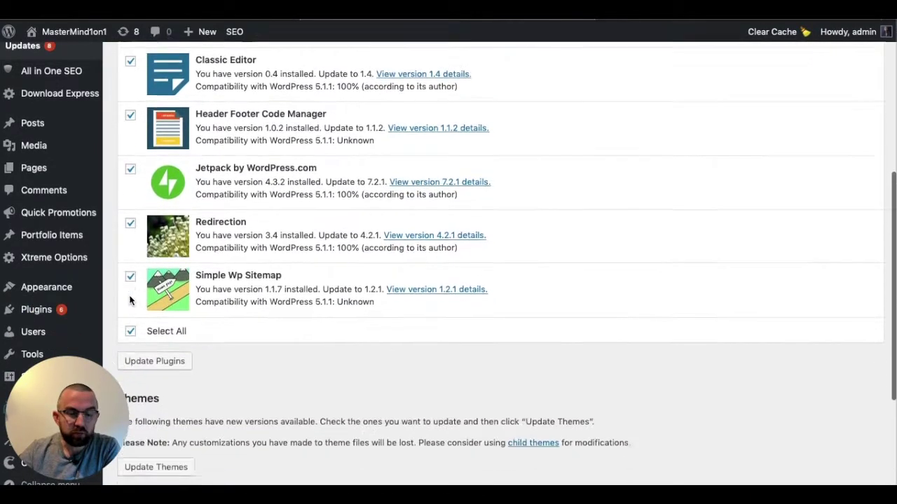
left_click(155, 355)
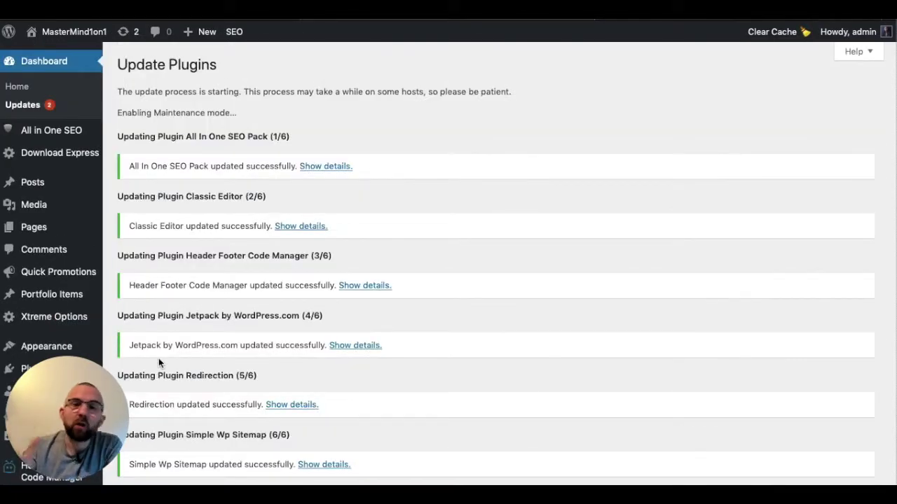
- Upload and install the plugin from secure-QDXgVumTW.zip
left_click(28, 368)
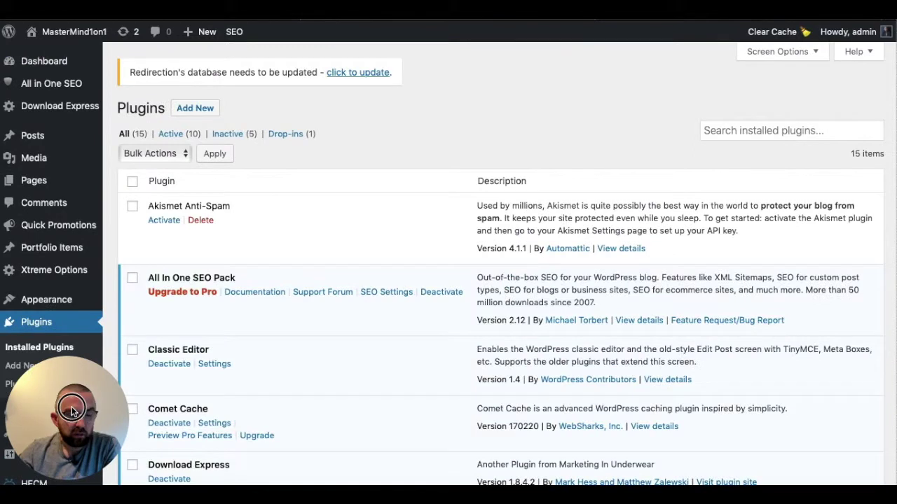
left_click(24, 367)
left_click(241, 109)
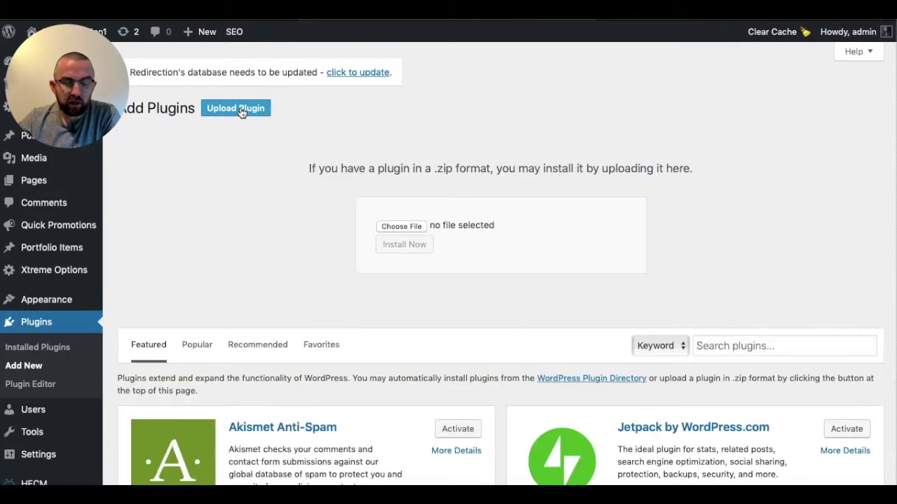
left_click(416, 231)
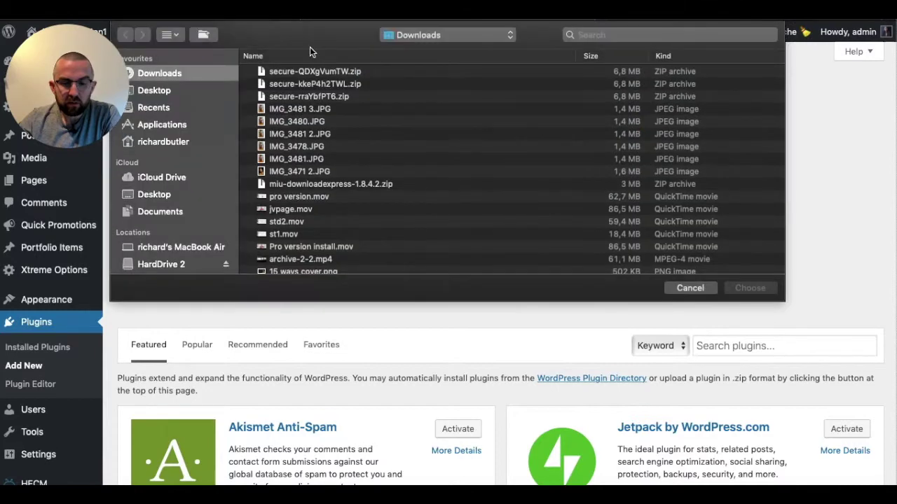
left_click(316, 73)
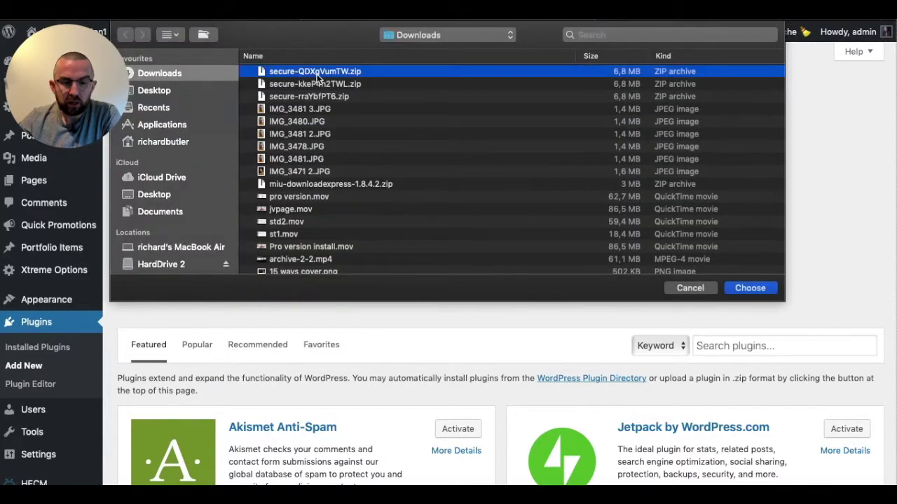
left_click(758, 293)
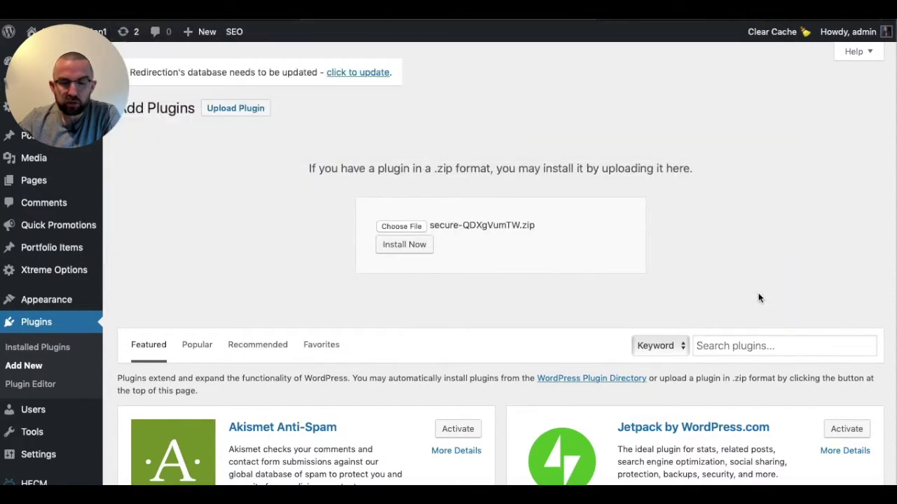
left_click(413, 247)
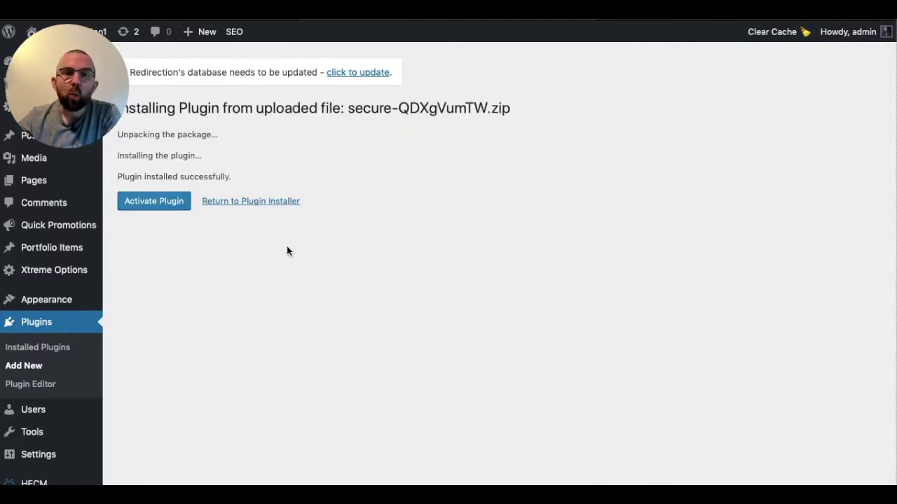
- Activate the Astra plugin and go to its ASTRA page
left_click(163, 204)
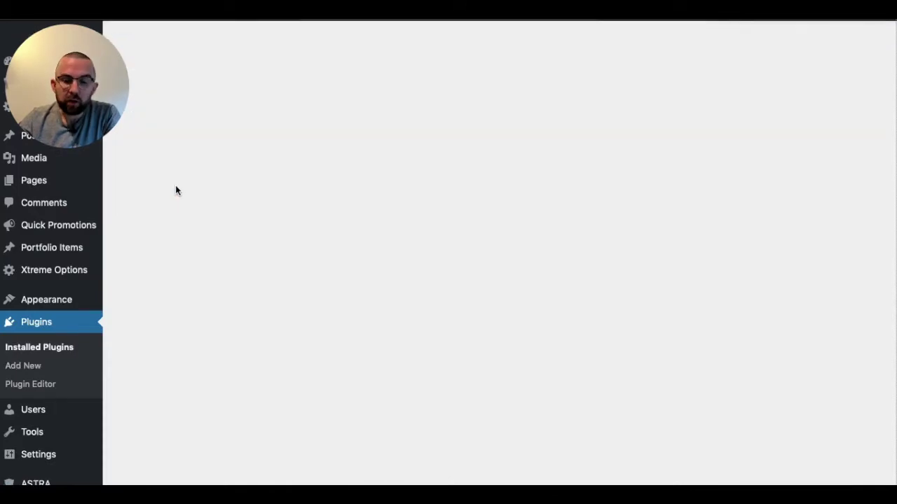
scroll(39, 378, "down", 5)
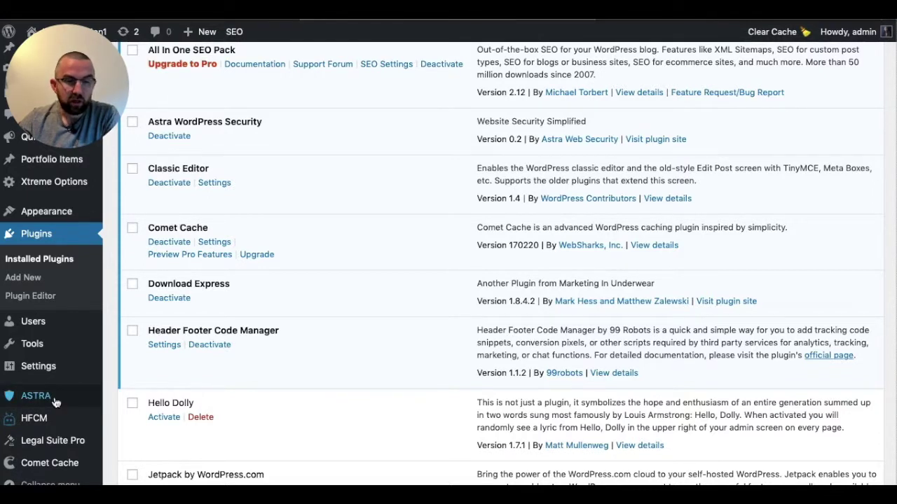
left_click(54, 401)
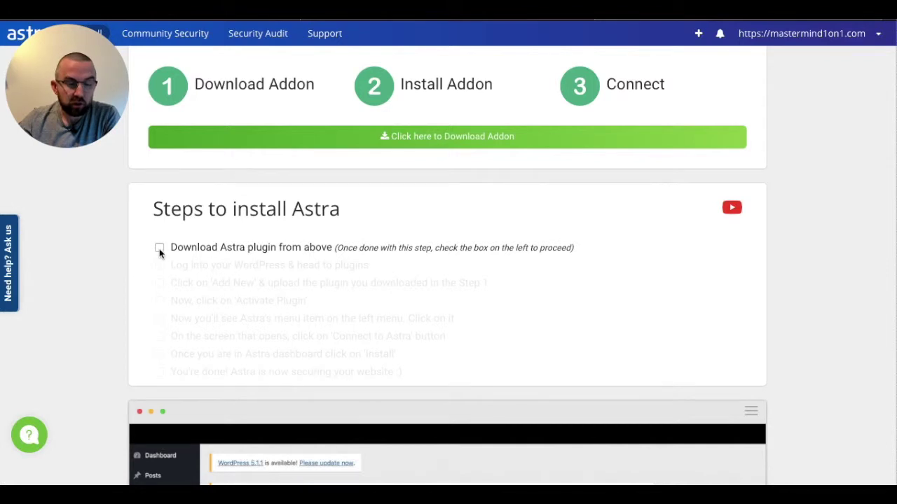
- Tick all eight install-step checkboxes and finish setup to view 2 attacks stopped
left_click(159, 249)
left_click(160, 266)
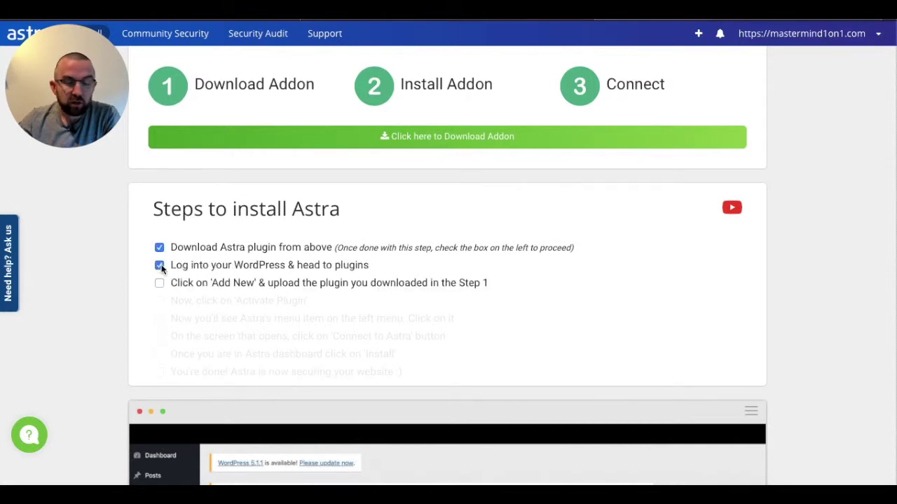
left_click(160, 283)
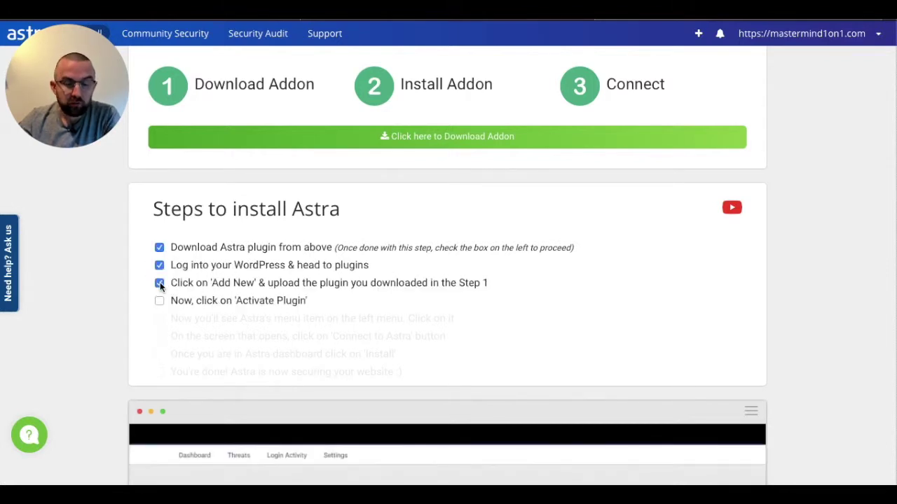
left_click(156, 301)
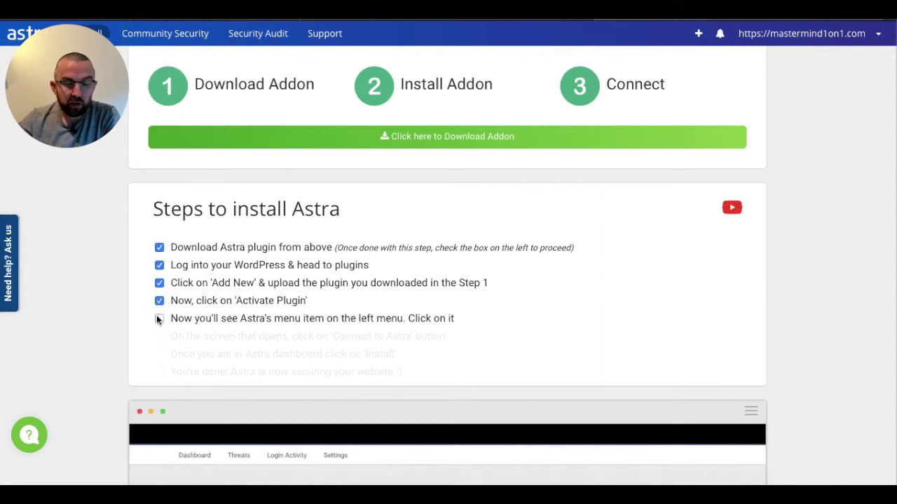
left_click(157, 319)
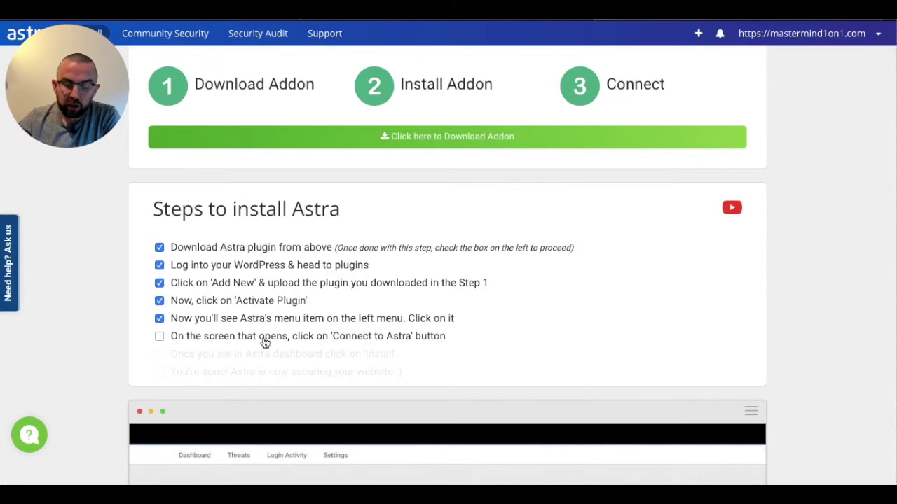
left_click(161, 337)
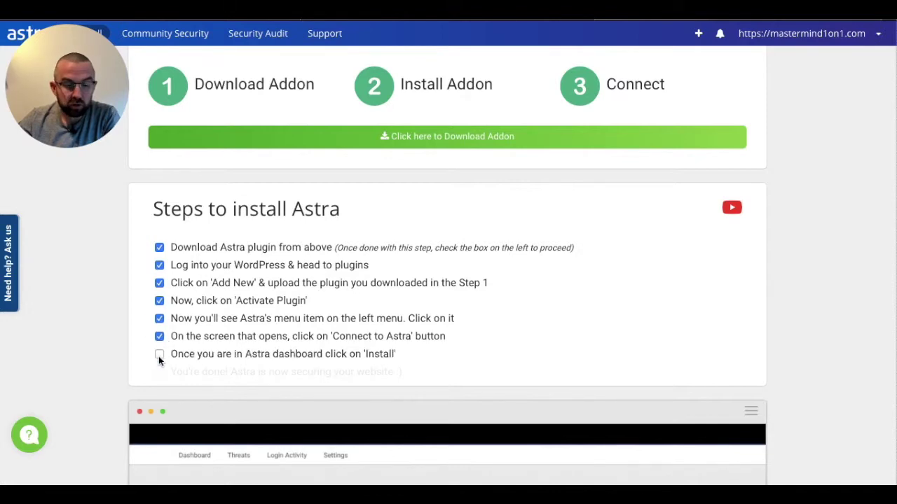
left_click(158, 356)
left_click(159, 371)
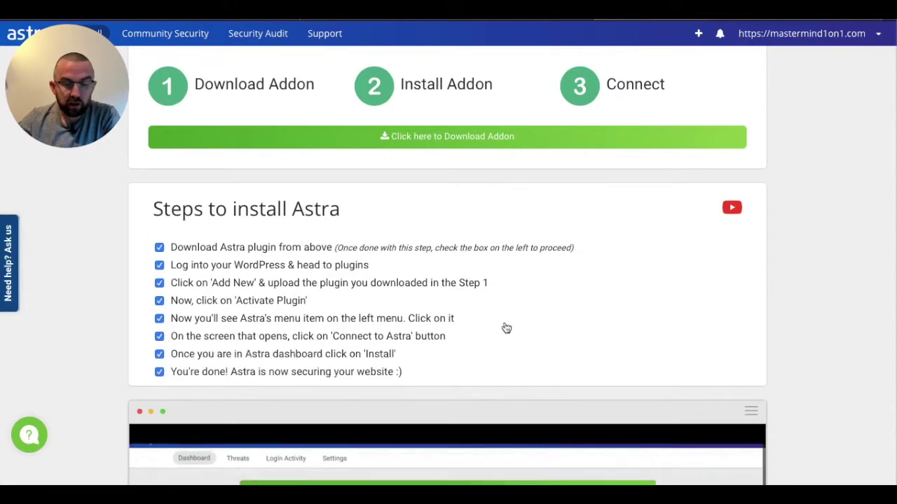
scroll(506, 328, "down", 5)
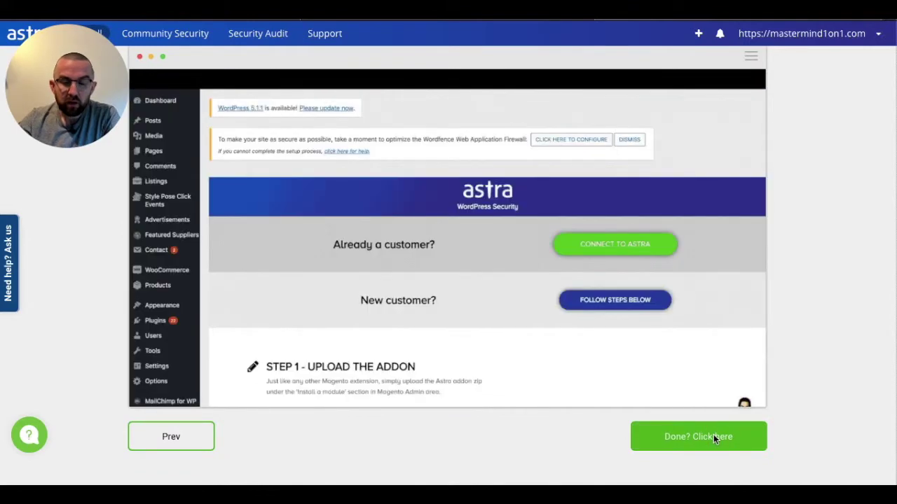
left_click(713, 436)
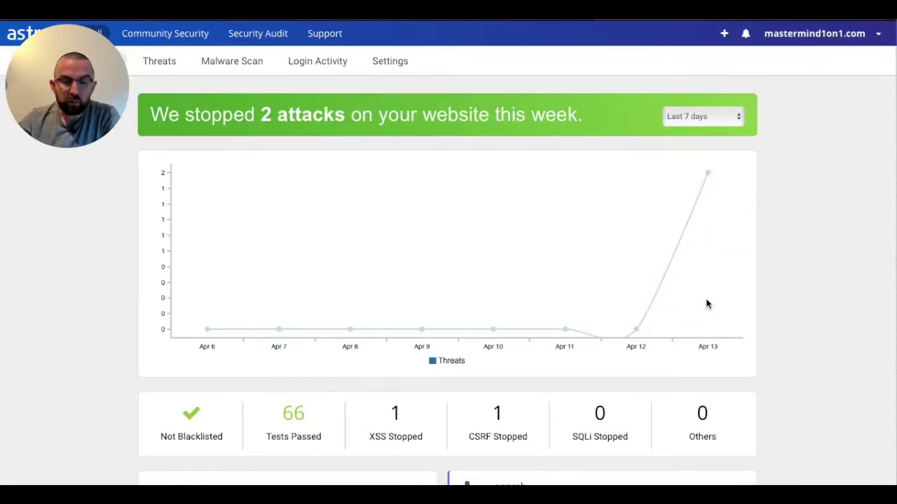